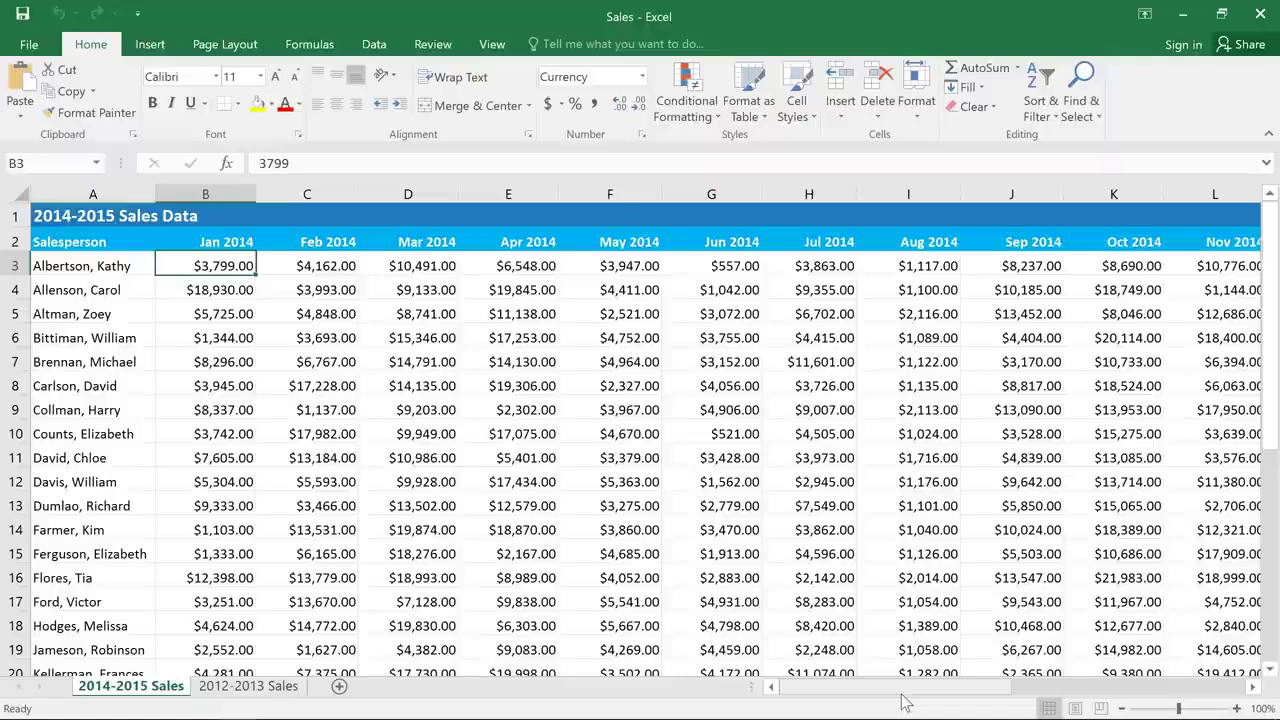
Freeze column A on 2014-2015 Sales and scroll right to confirm salesperson names stay visible
left_click_drag(903, 703, 876, 708)
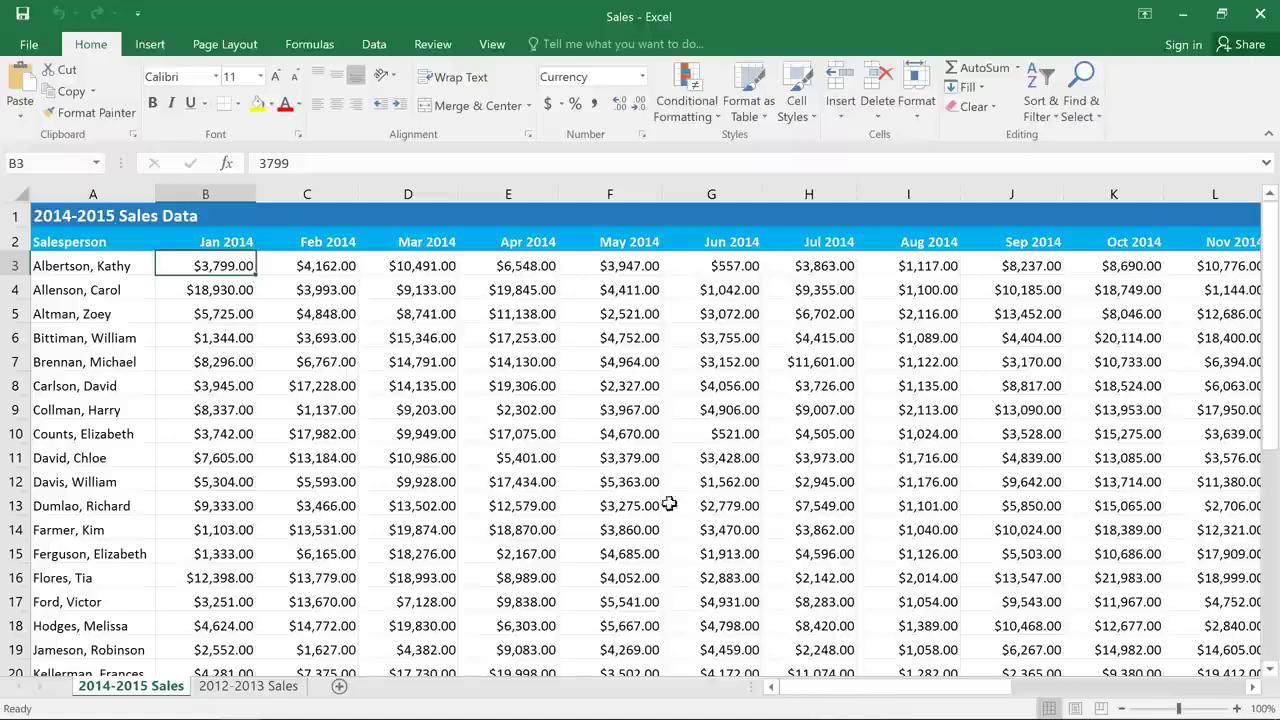
left_click(505, 44)
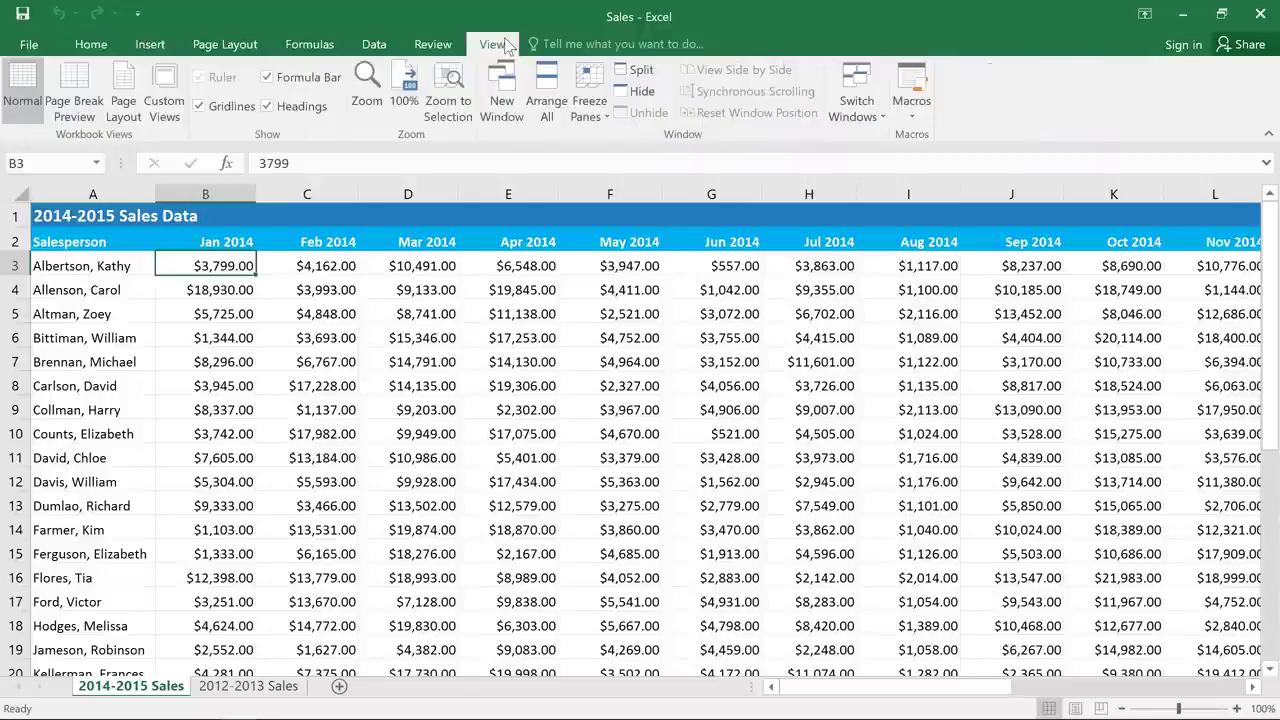
left_click(588, 86)
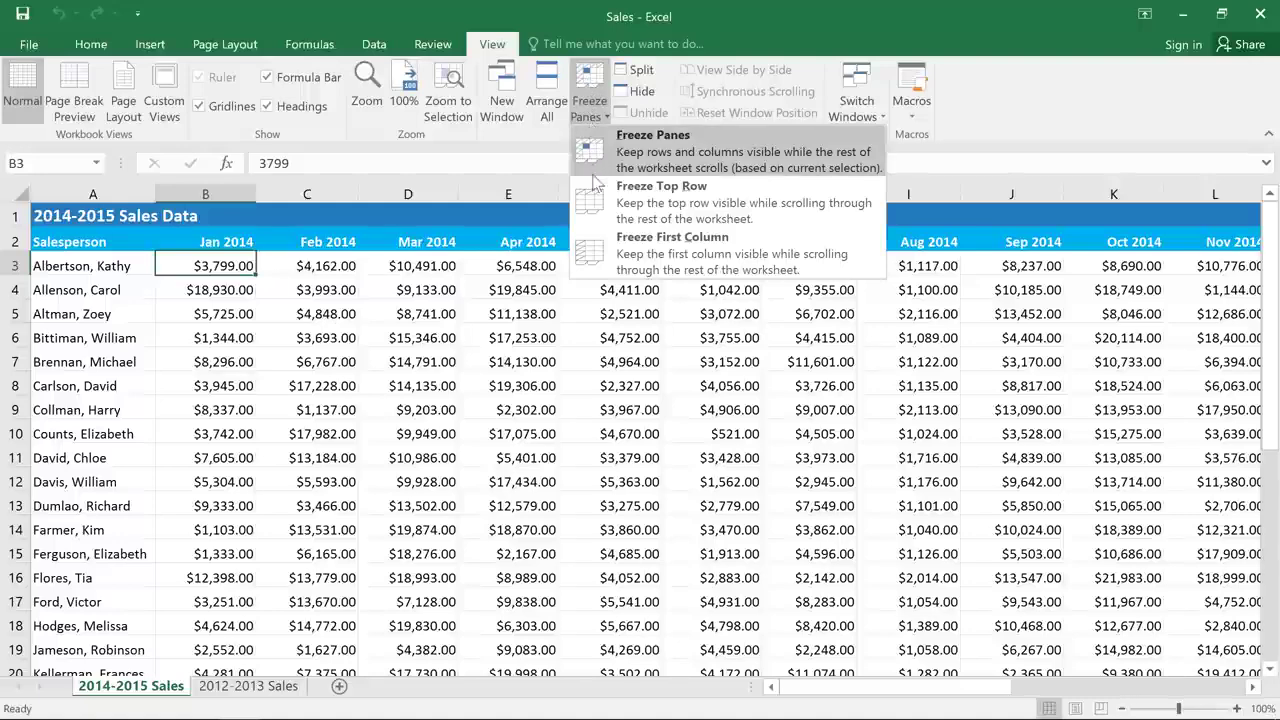
left_click(597, 250)
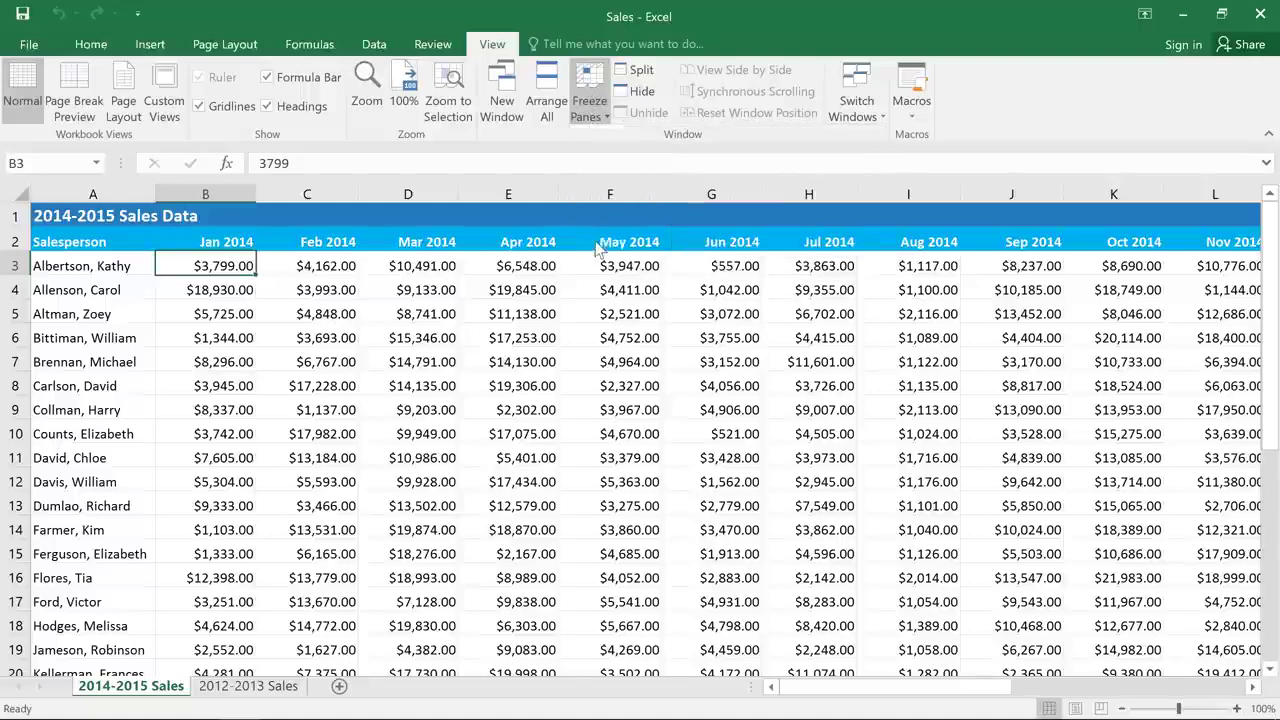
left_click_drag(830, 688, 803, 707)
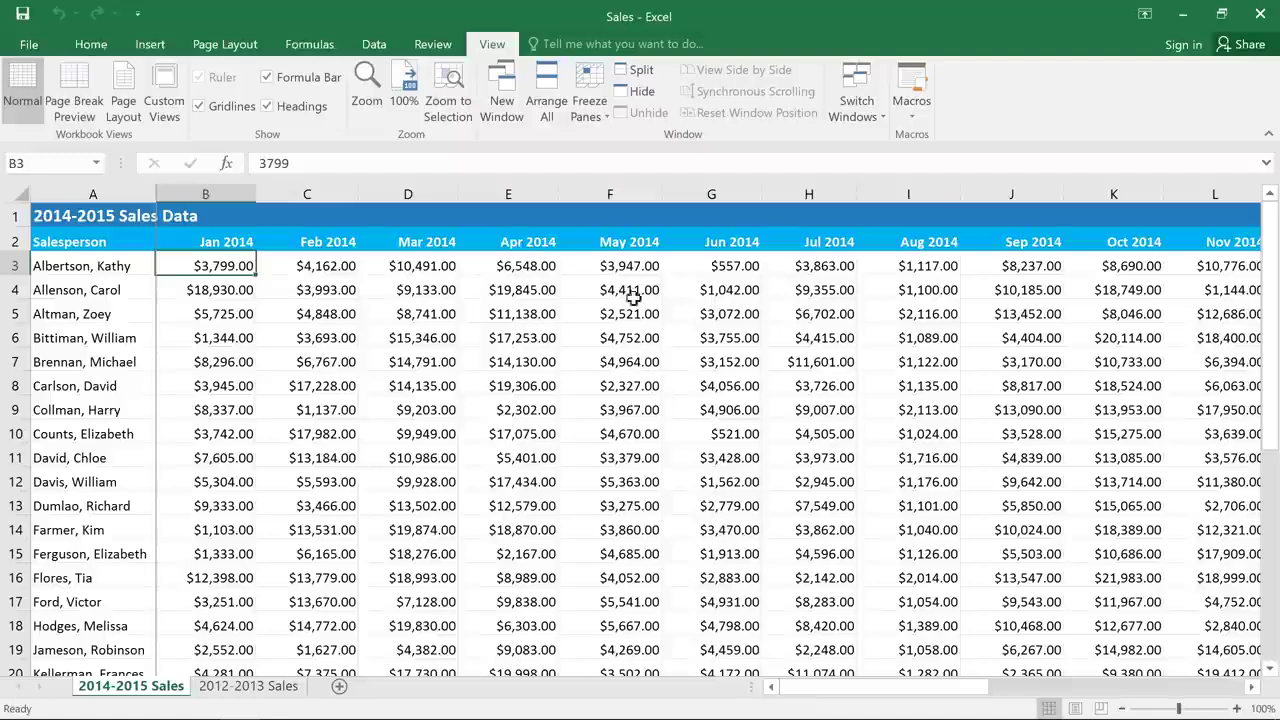
left_click(597, 90)
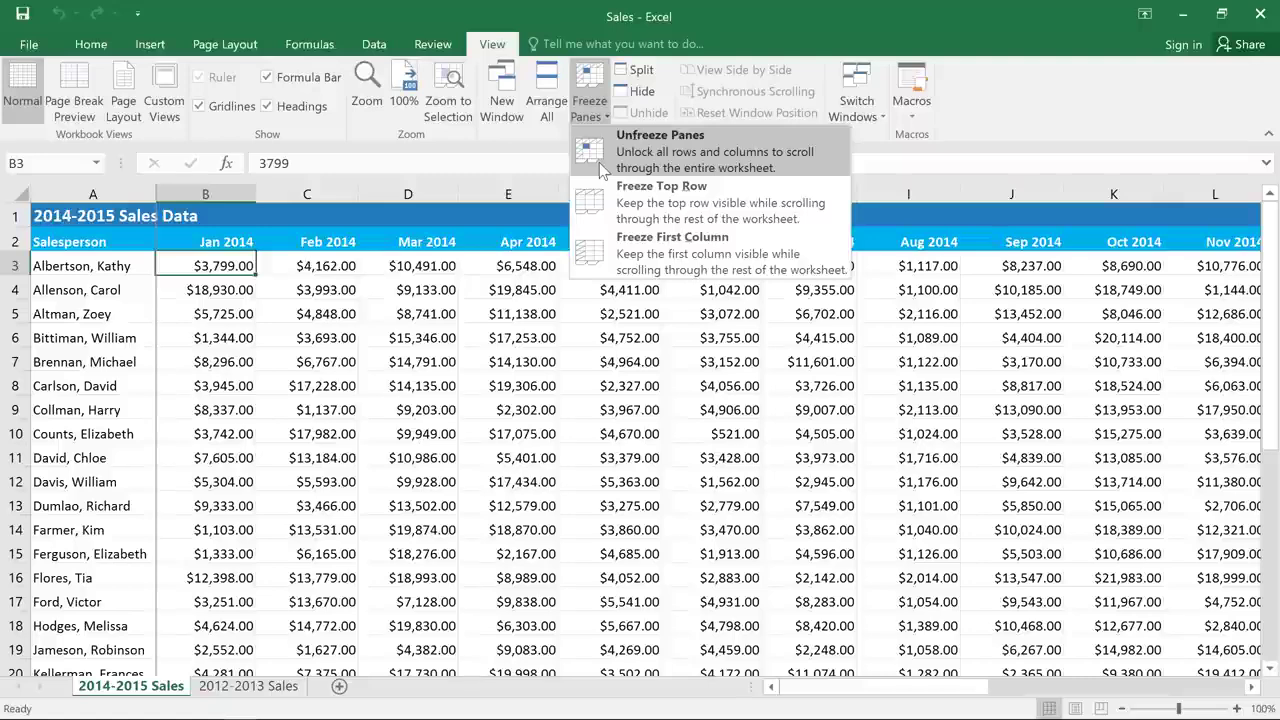
Unfreeze column A, then freeze panes at cell B3 and scroll to check rows 1–2 and column A stay fixed
left_click(603, 170)
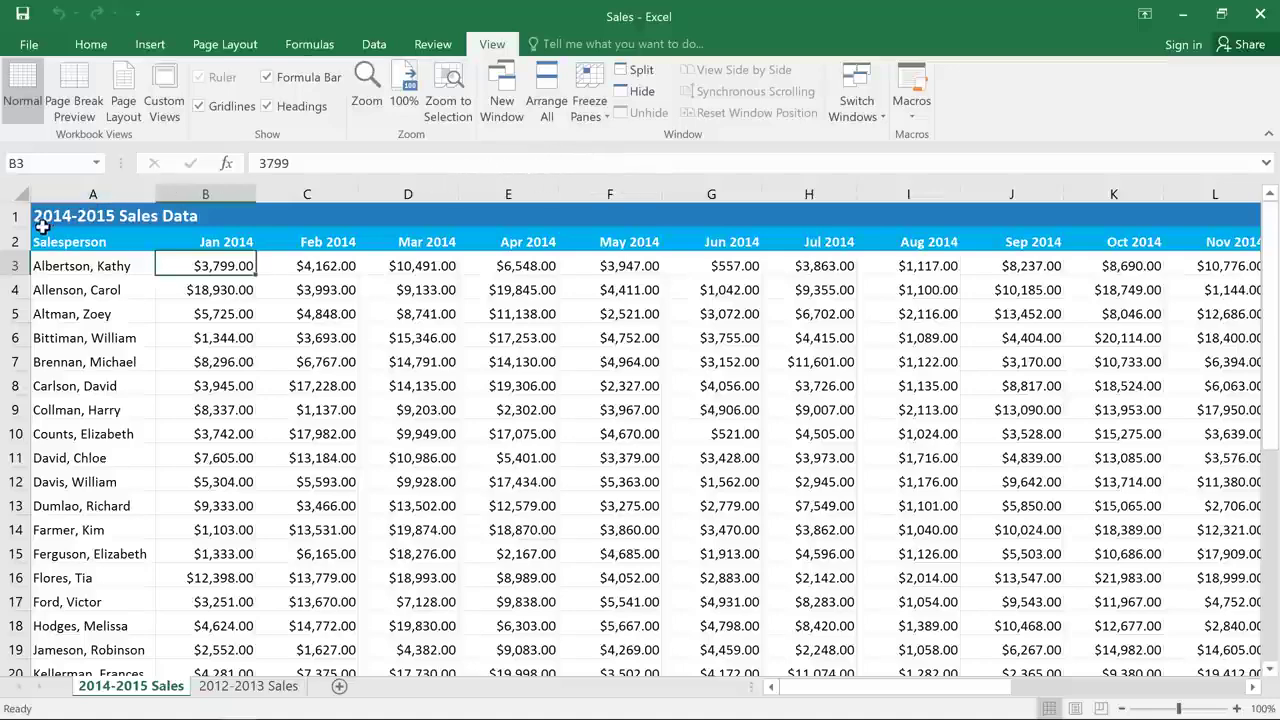
left_click(7, 264)
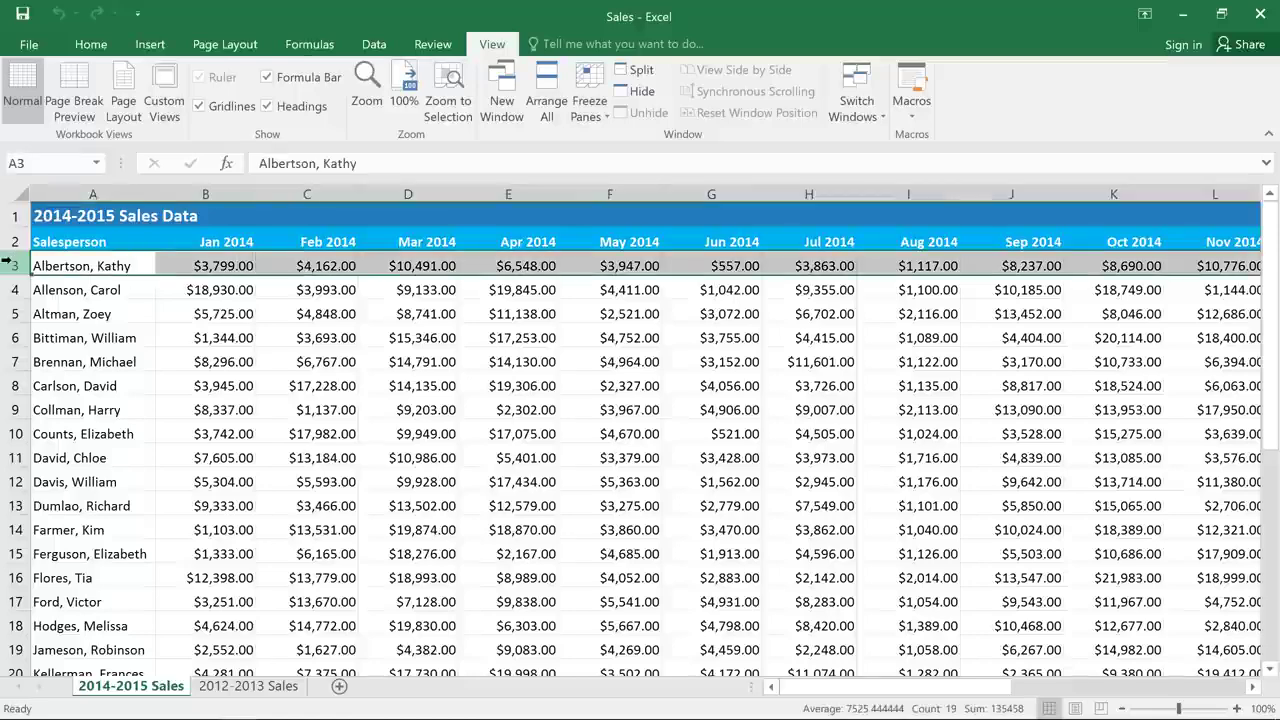
left_click(180, 262)
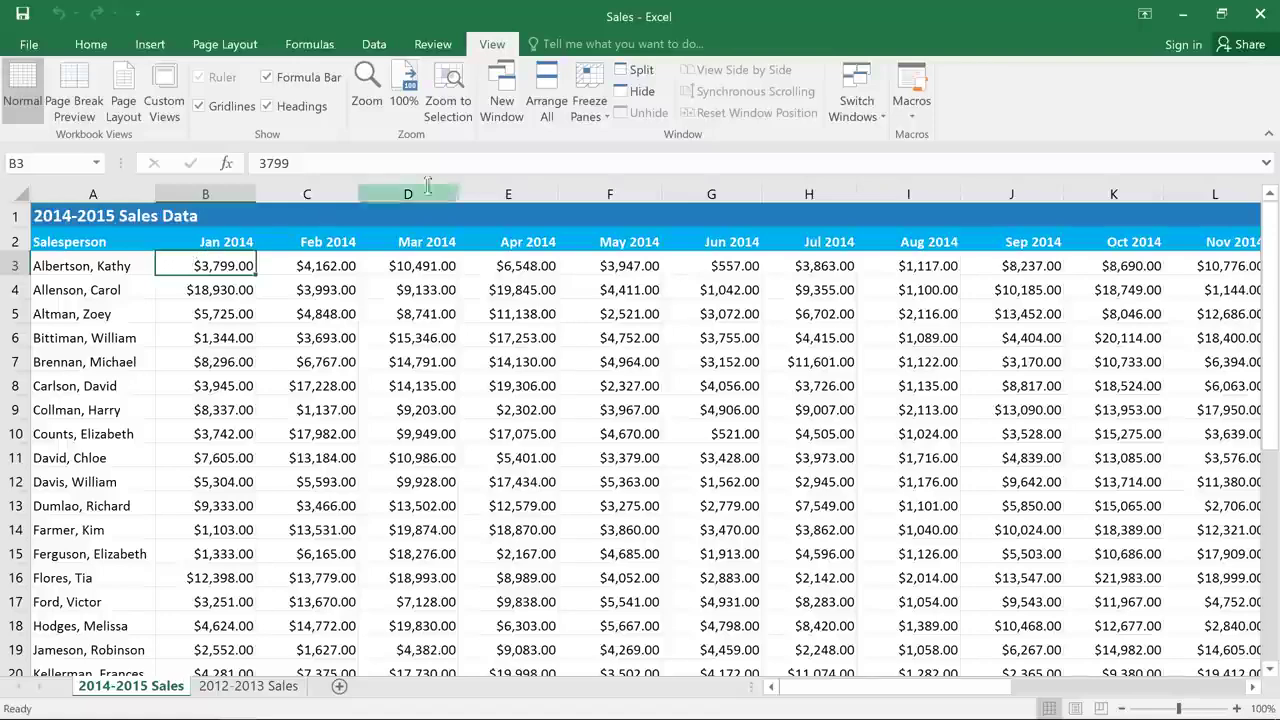
left_click(585, 115)
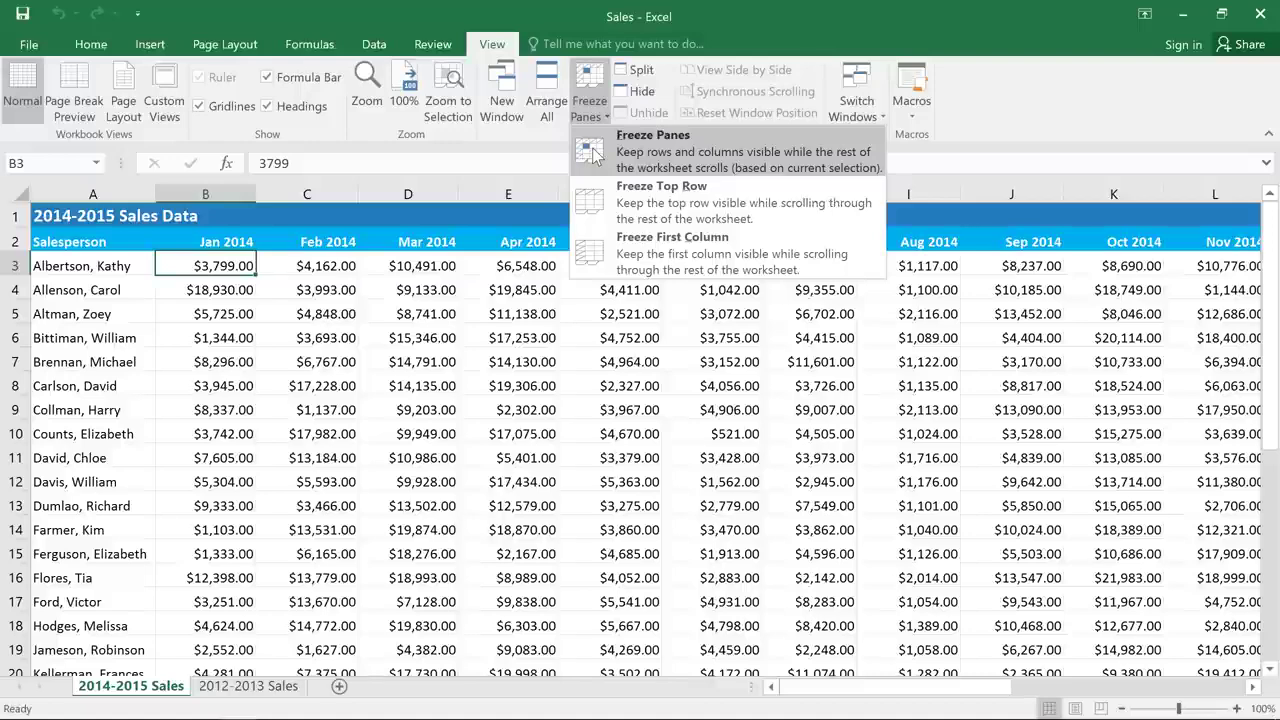
left_click(596, 152)
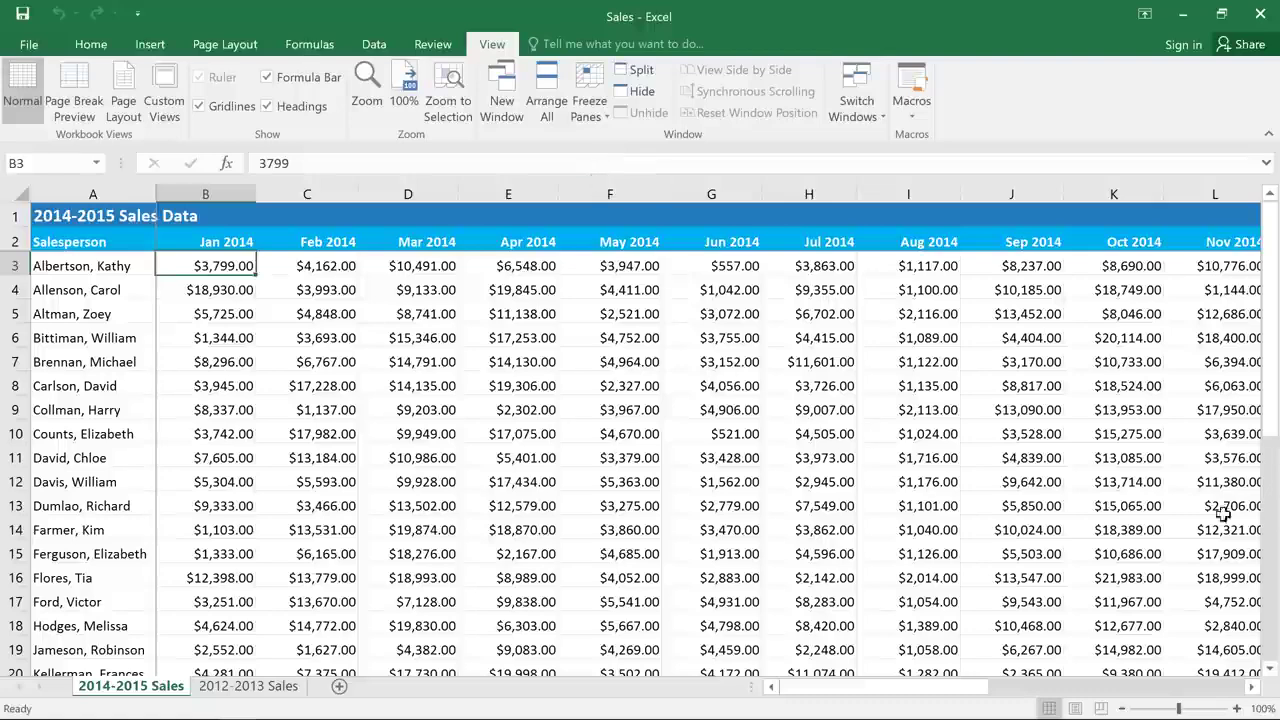
left_click_drag(1267, 412, 1267, 518)
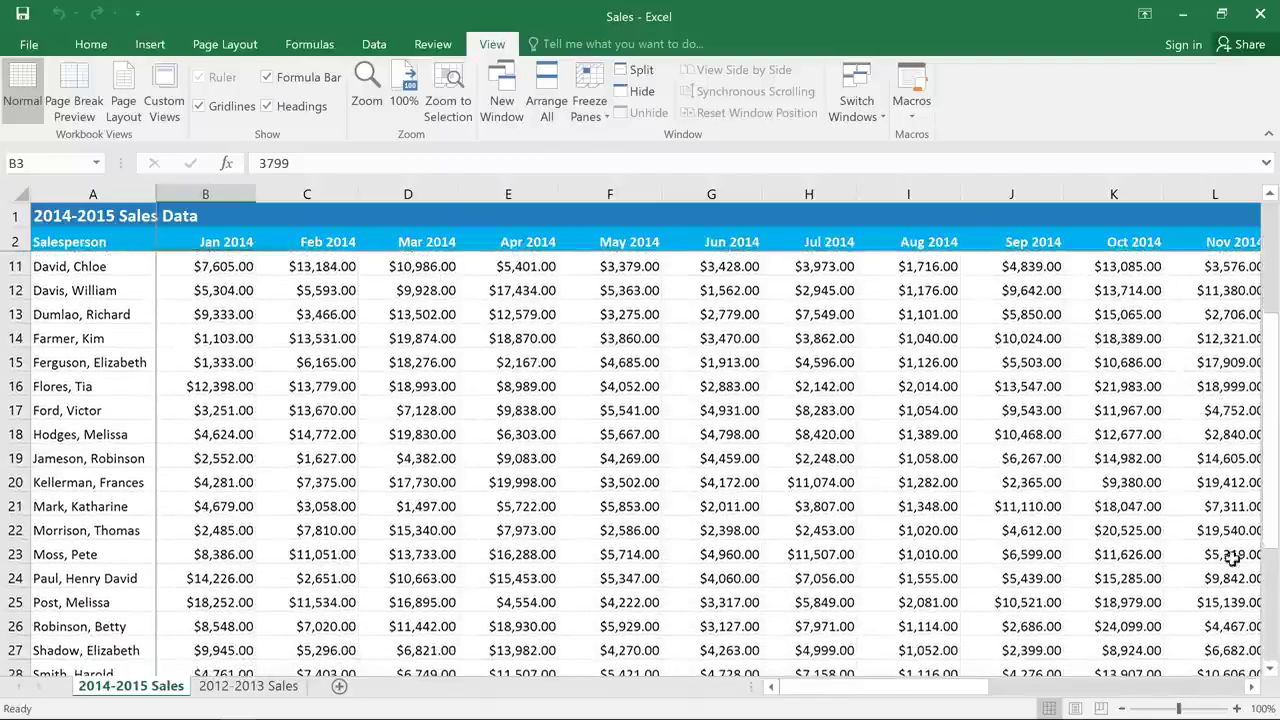
left_click_drag(938, 697, 980, 694)
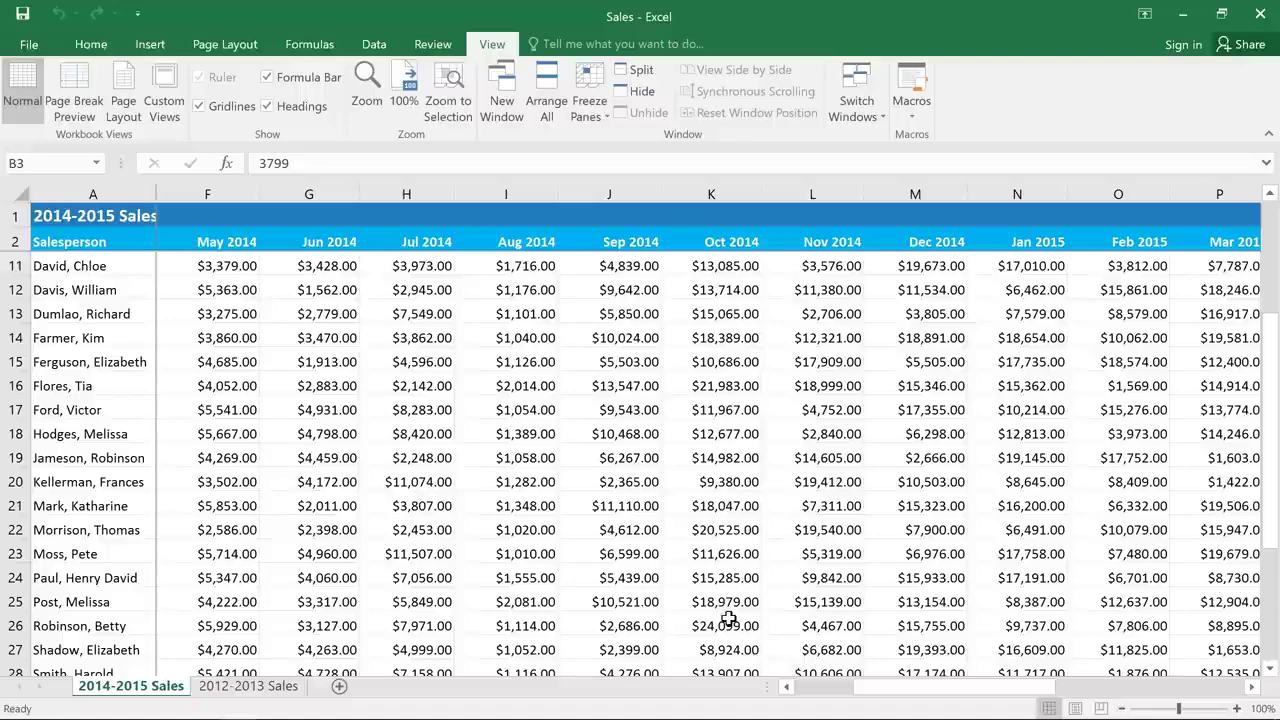
Open a second window of the Sales workbook and arrange both windows side by side
left_click(491, 87)
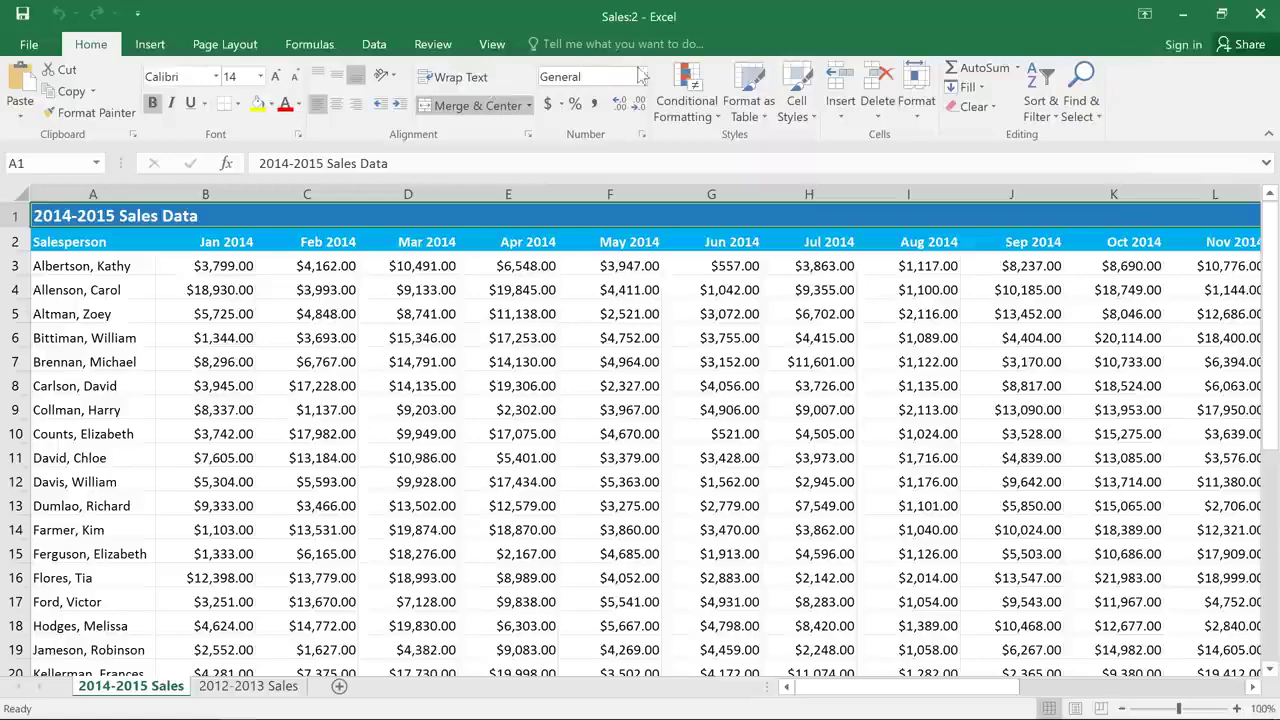
left_click_drag(808, 23, 1277, 201)
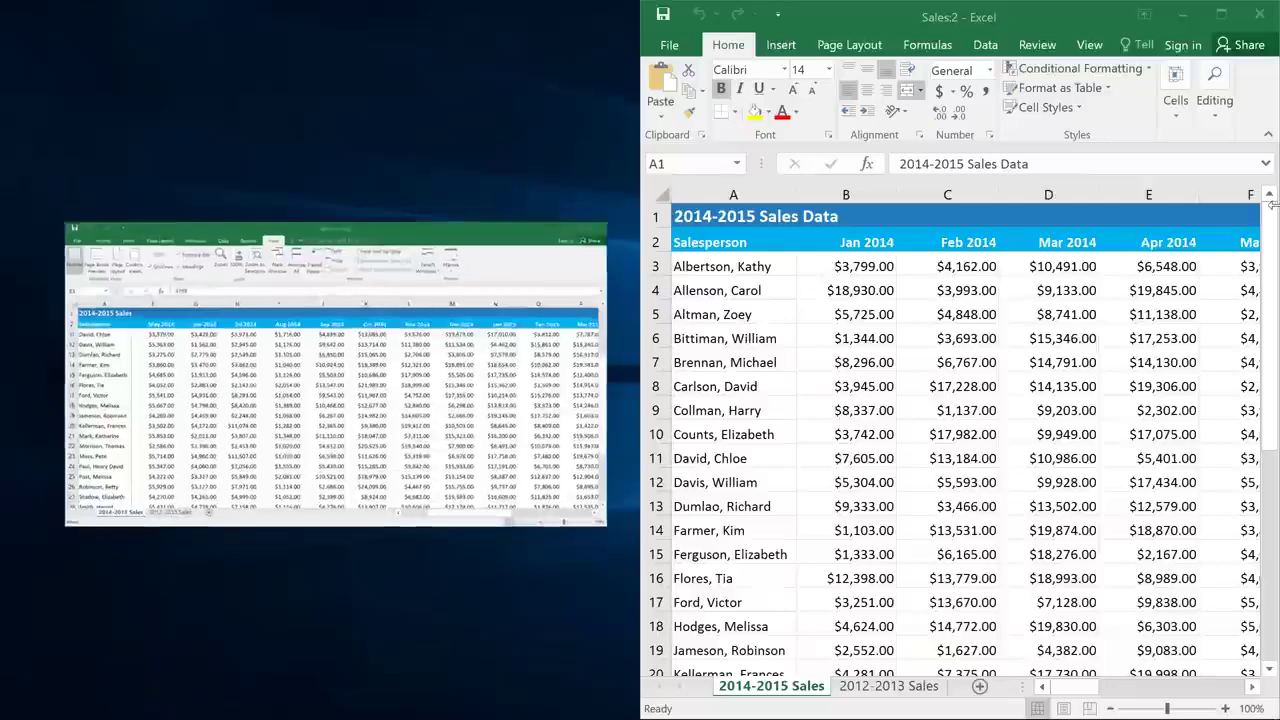
left_click(354, 249)
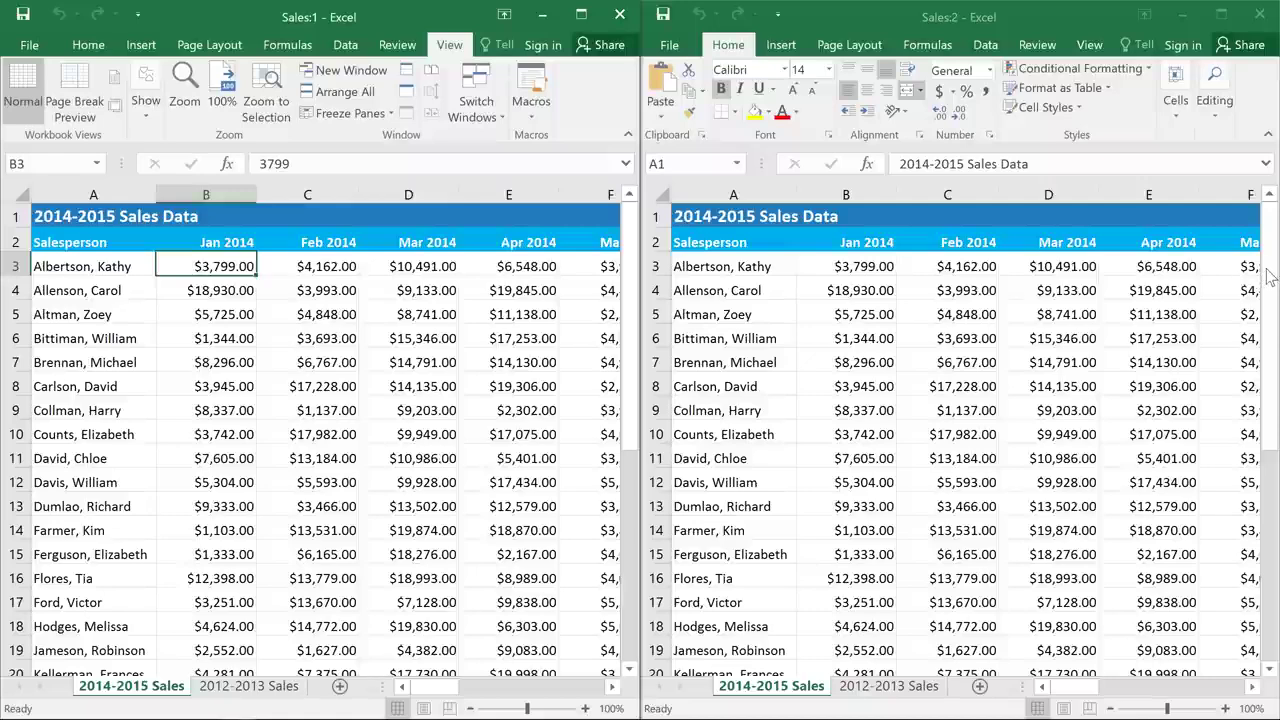
left_click_drag(1270, 282, 1265, 510)
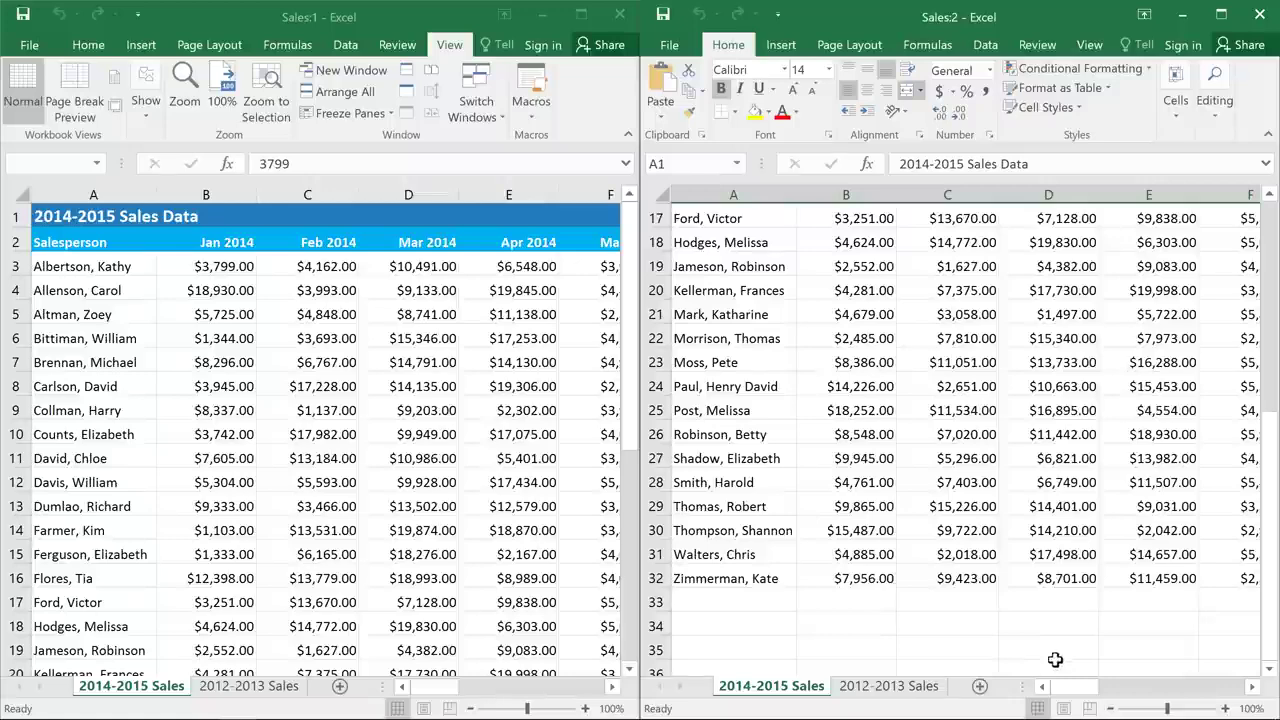
Show 2012-2013 Sales in the right window and close the left Sales:1 window
left_click(893, 688)
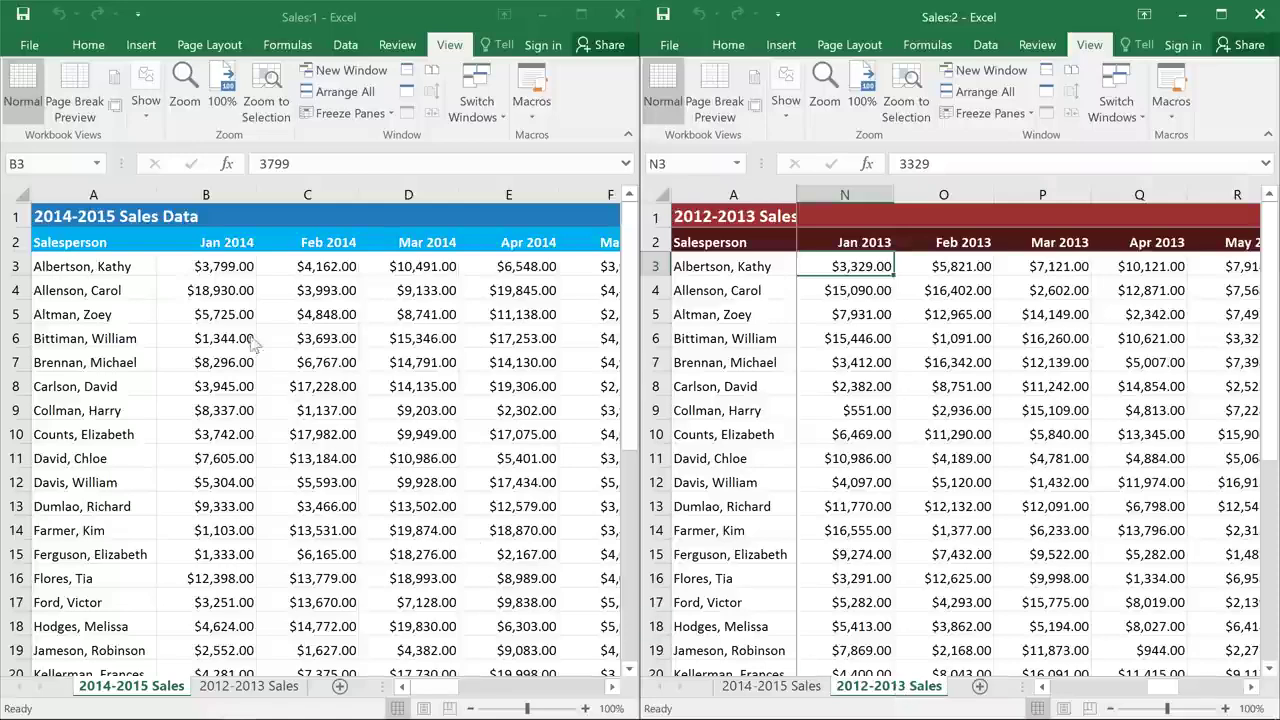
left_click(232, 275)
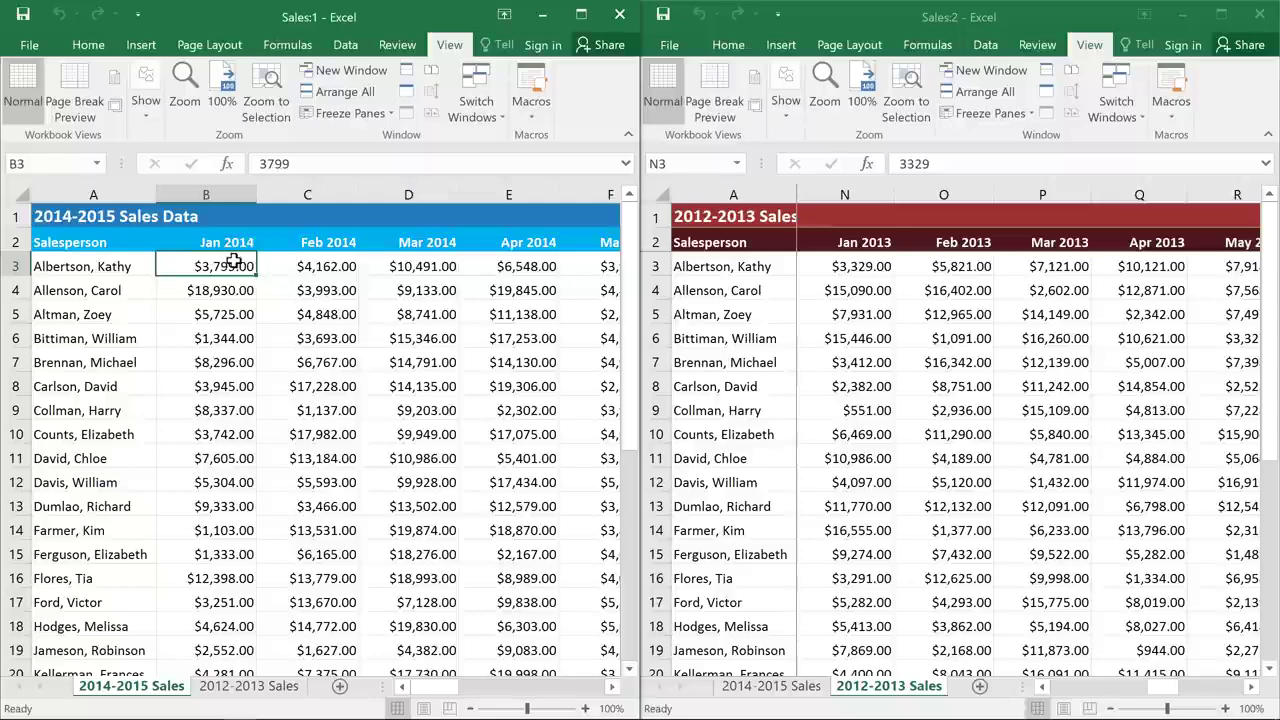
left_click(620, 15)
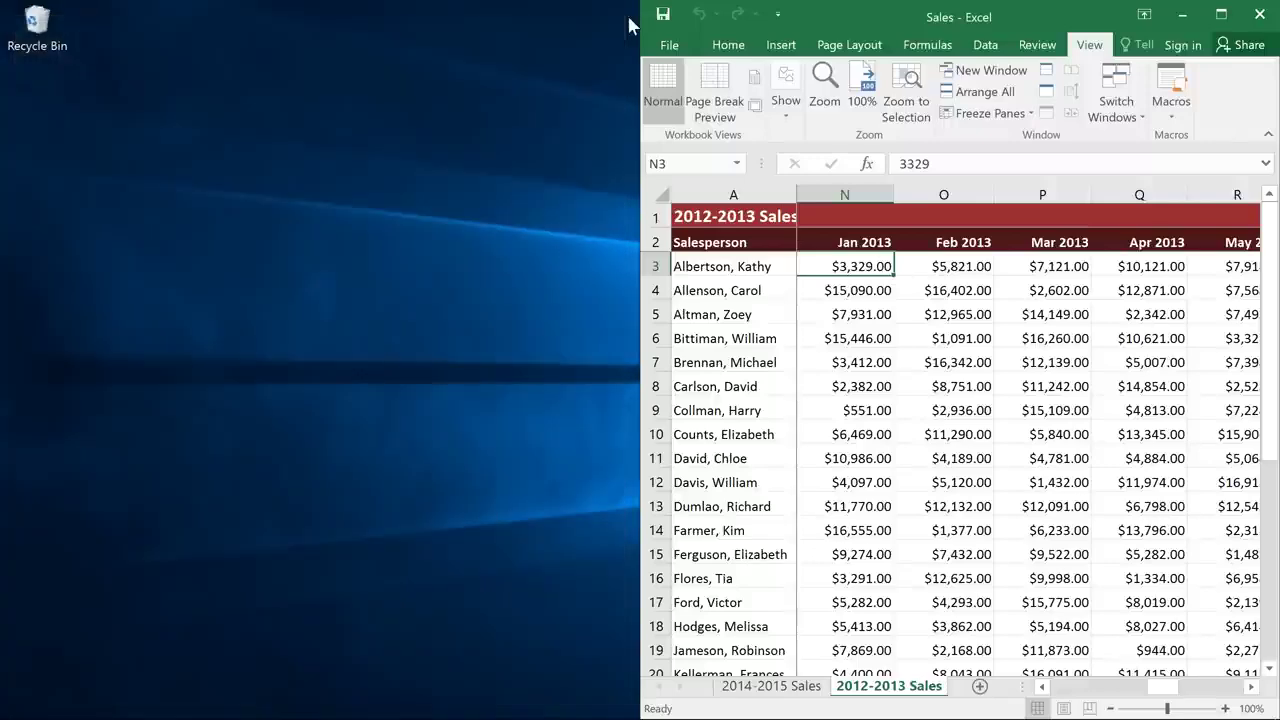
Maximize the Sales window, return to 2014-2015 Sales, unfreeze its panes, and select G12
left_click(1224, 15)
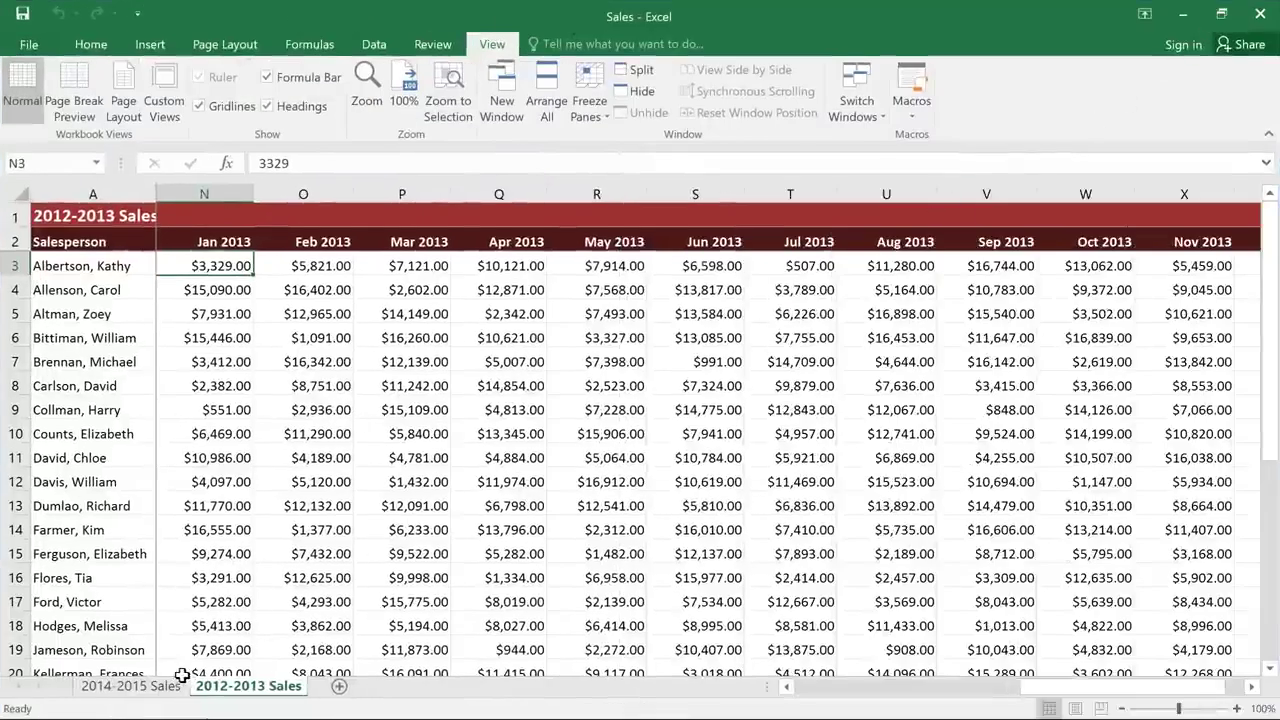
left_click(150, 687)
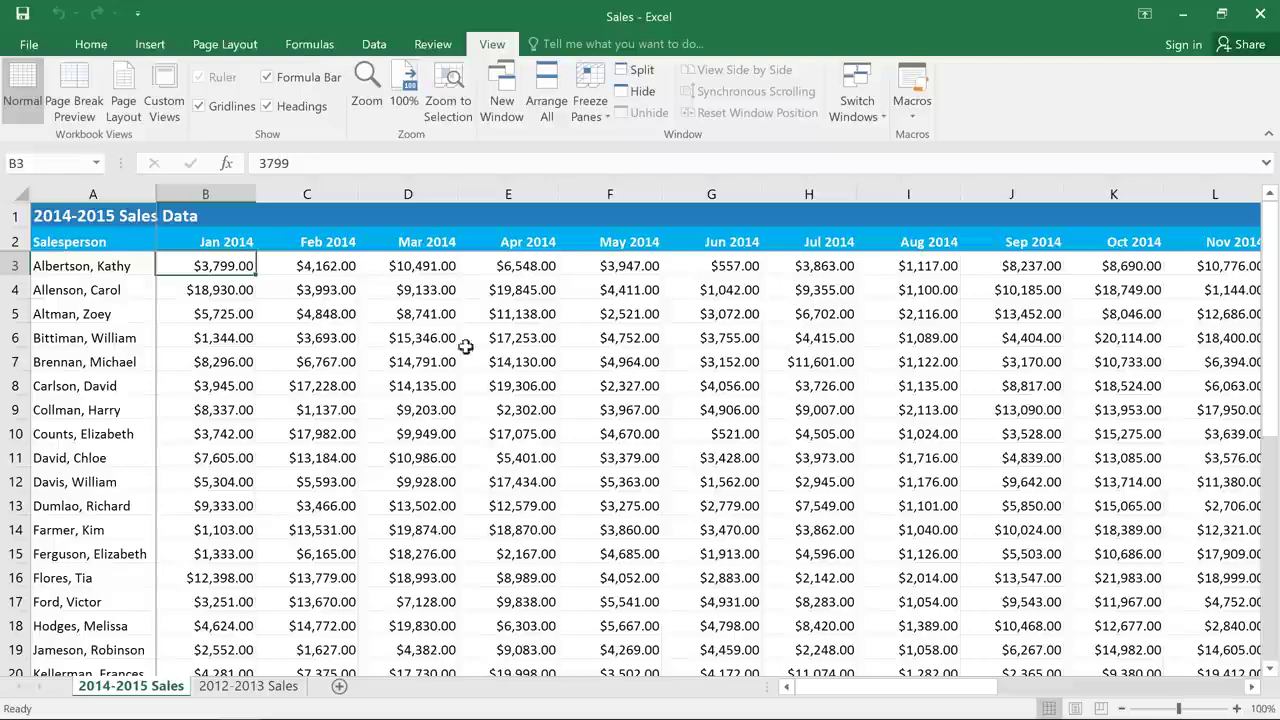
left_click(605, 113)
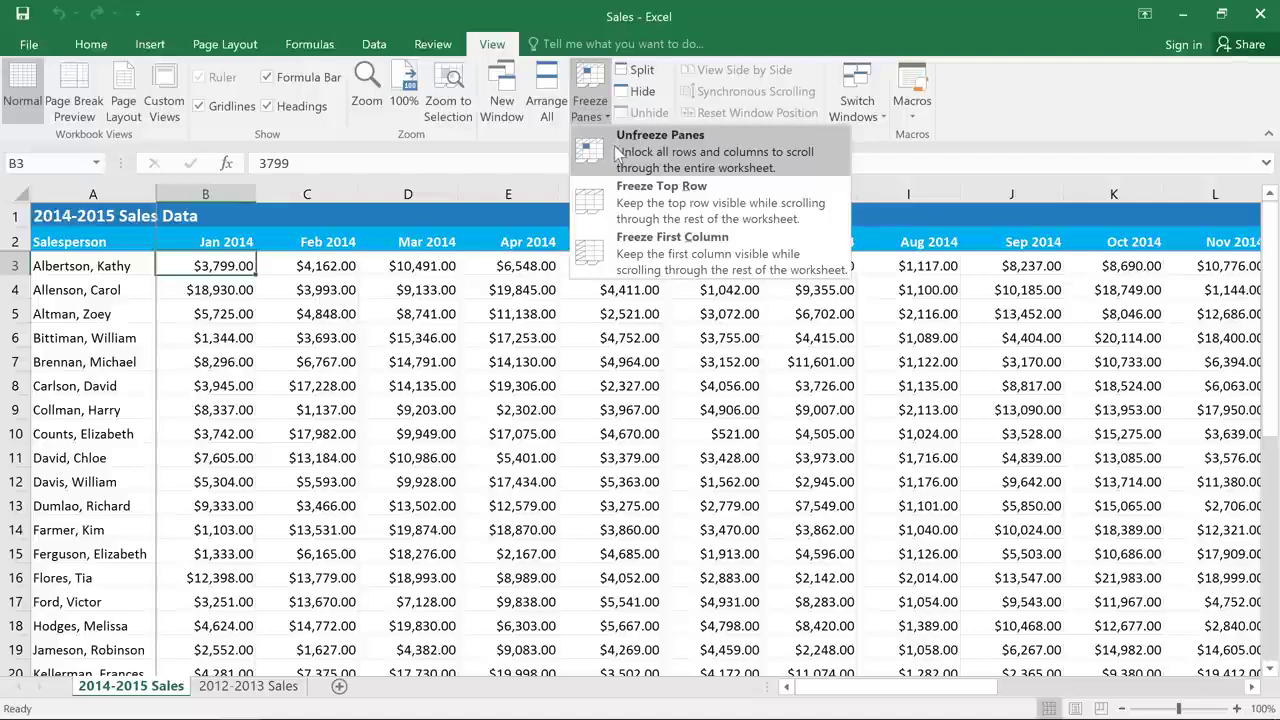
left_click(617, 152)
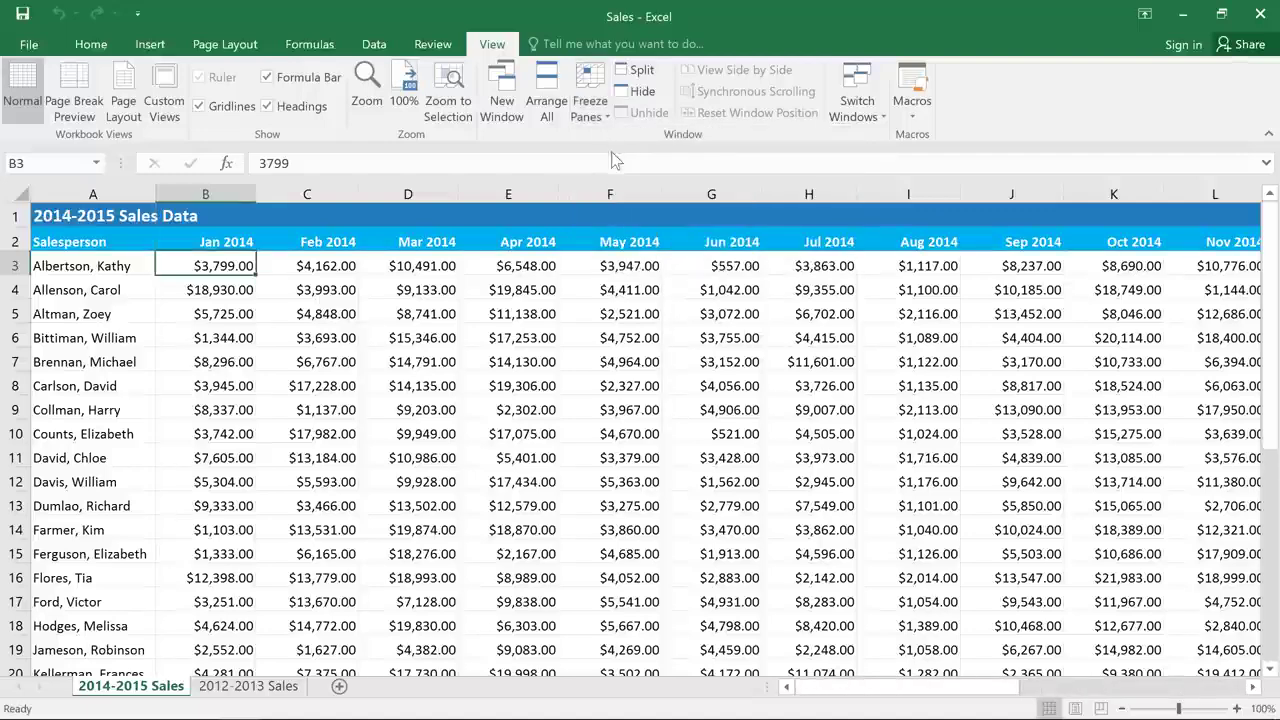
left_click(707, 480)
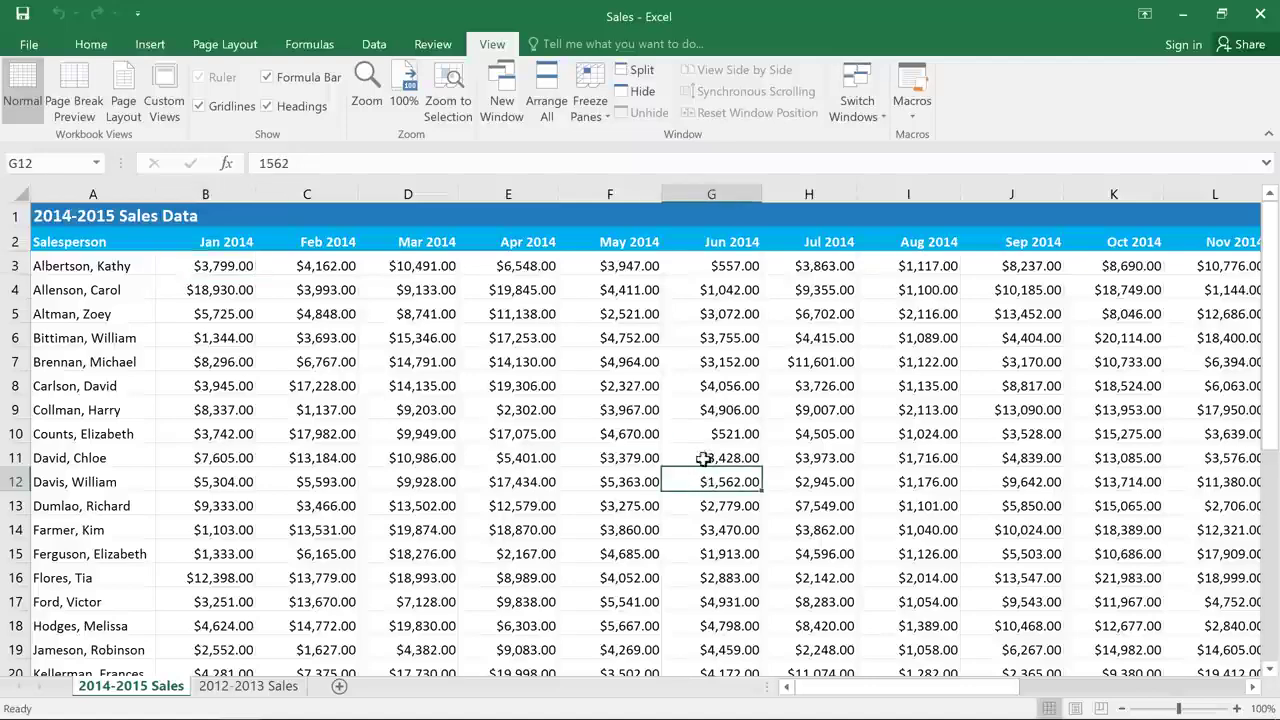
Split the sheet at G12, remove the vertical split, keep rows 1–8 on top, and scroll the lower pane to rows 25–32
left_click(645, 72)
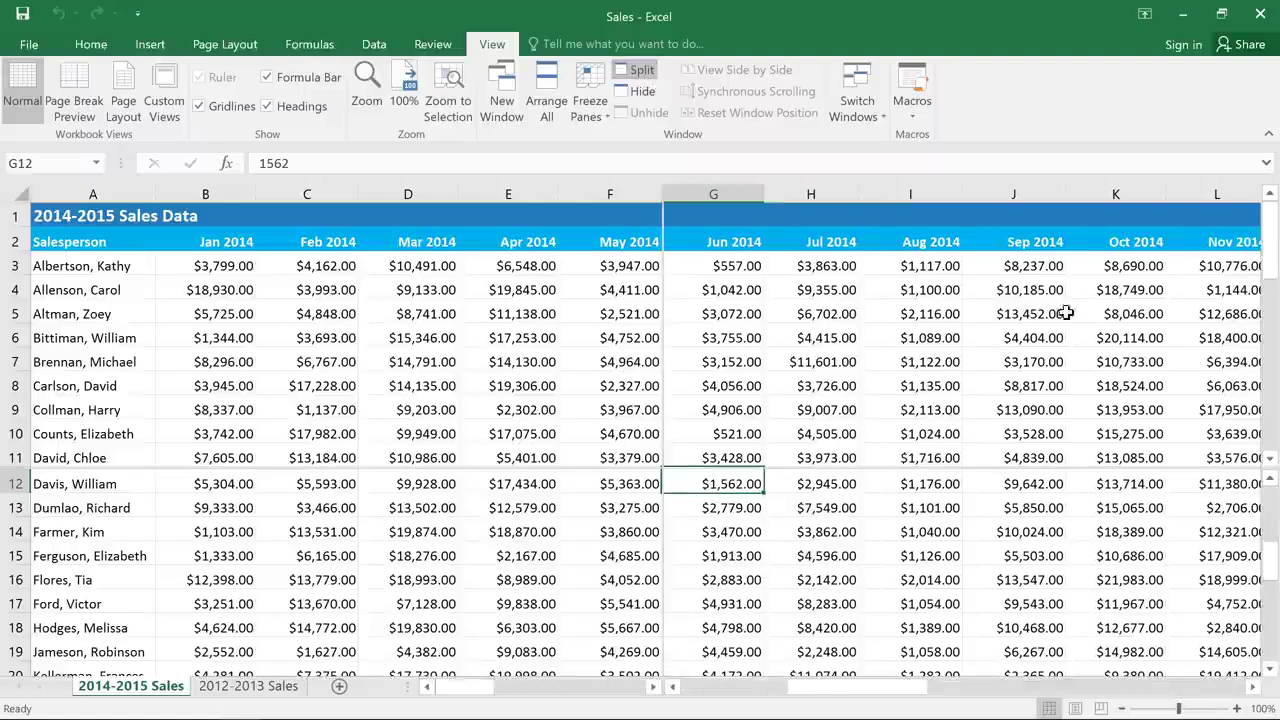
mouse_move(1273, 252)
left_mouse_down()
mouse_move(1275, 263)
mouse_move(1272, 246)
left_mouse_up()
left_click_drag(886, 690, 836, 705)
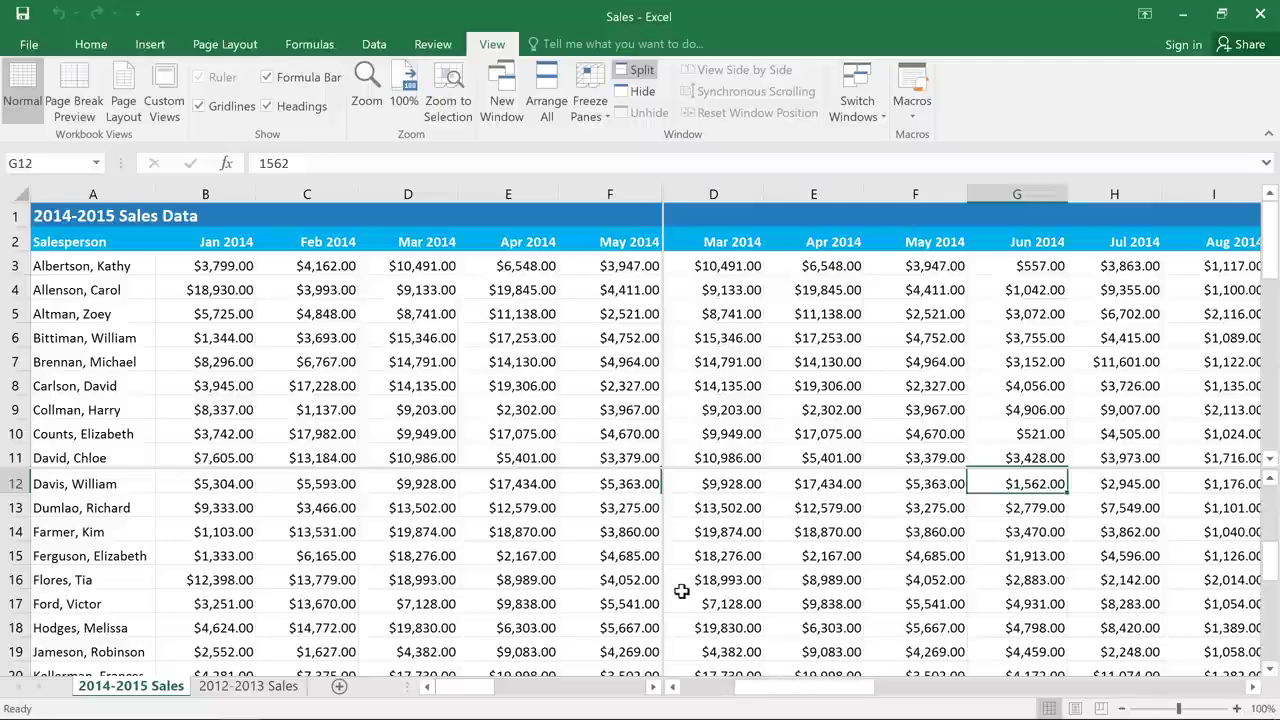
left_click_drag(663, 578, 3, 597)
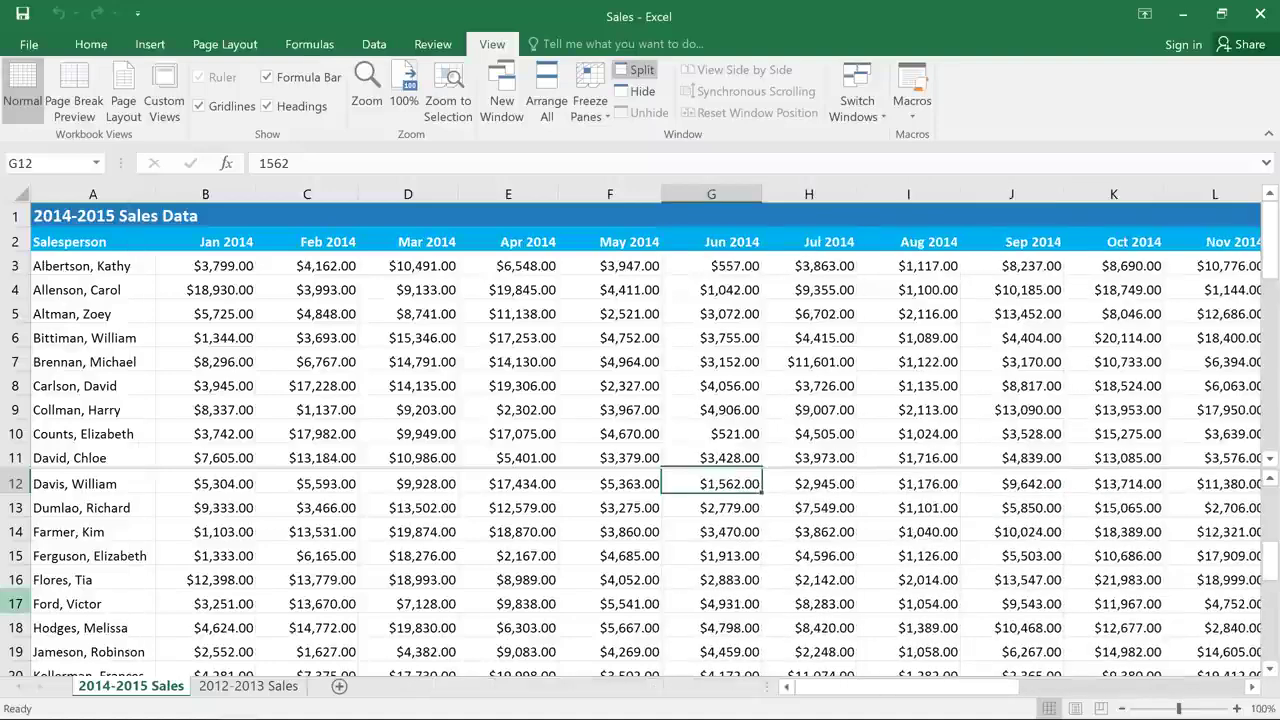
left_click_drag(660, 468, 688, 400)
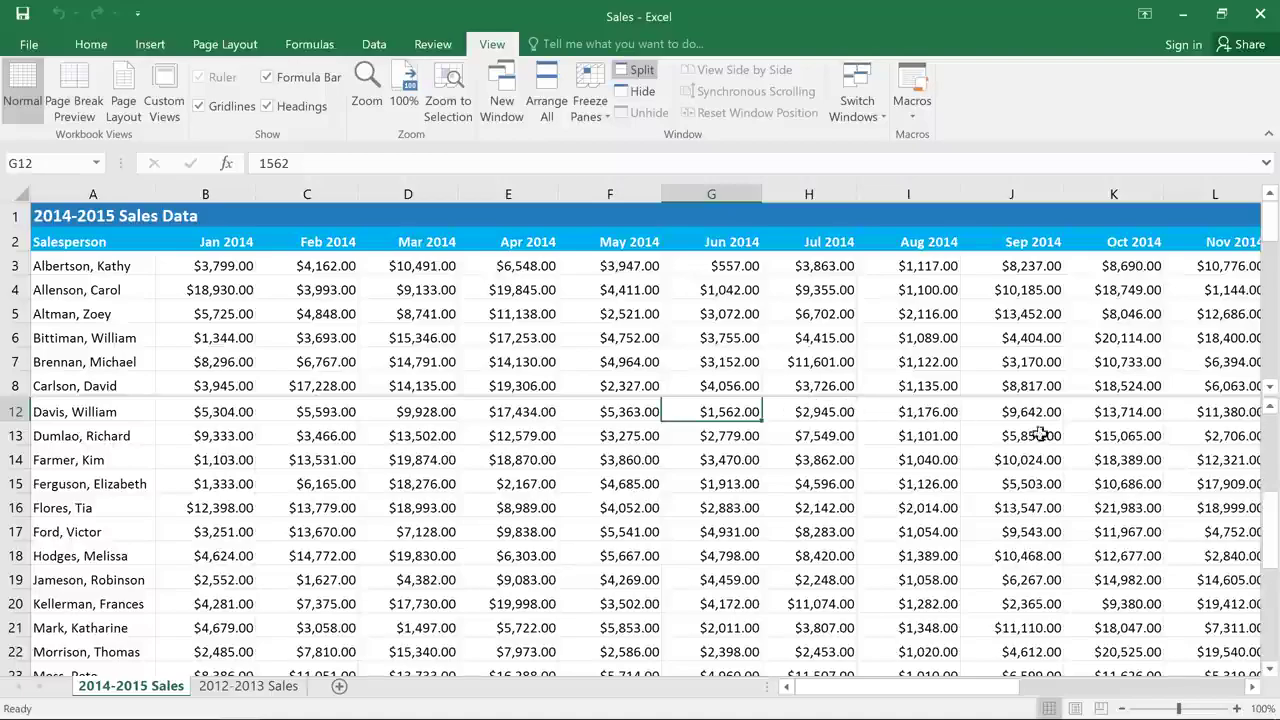
left_click_drag(1270, 500, 1276, 615)
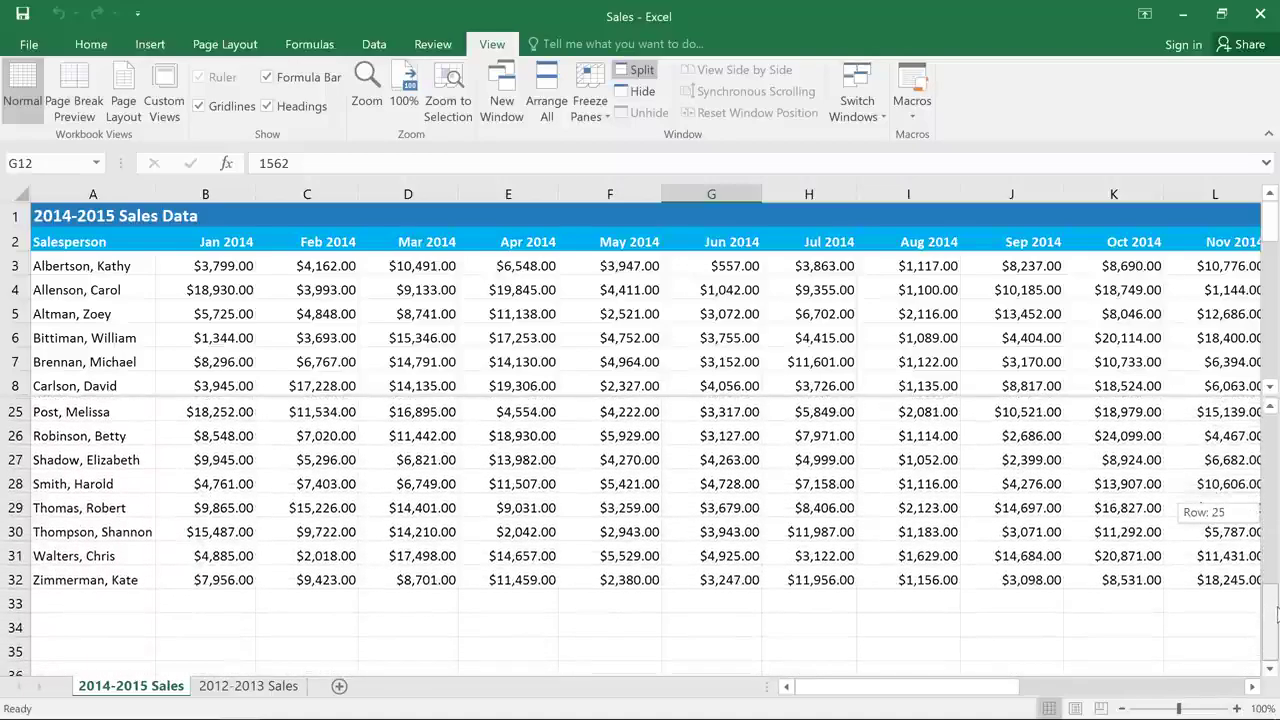